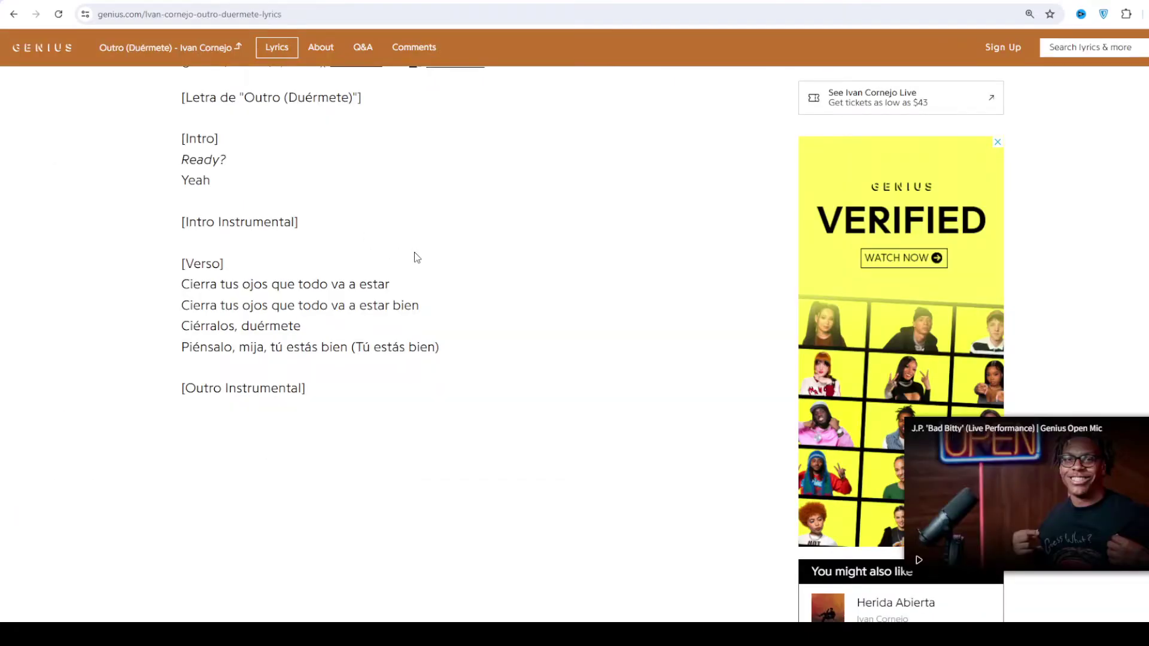
pyautogui.scroll(-1, 404, 253)
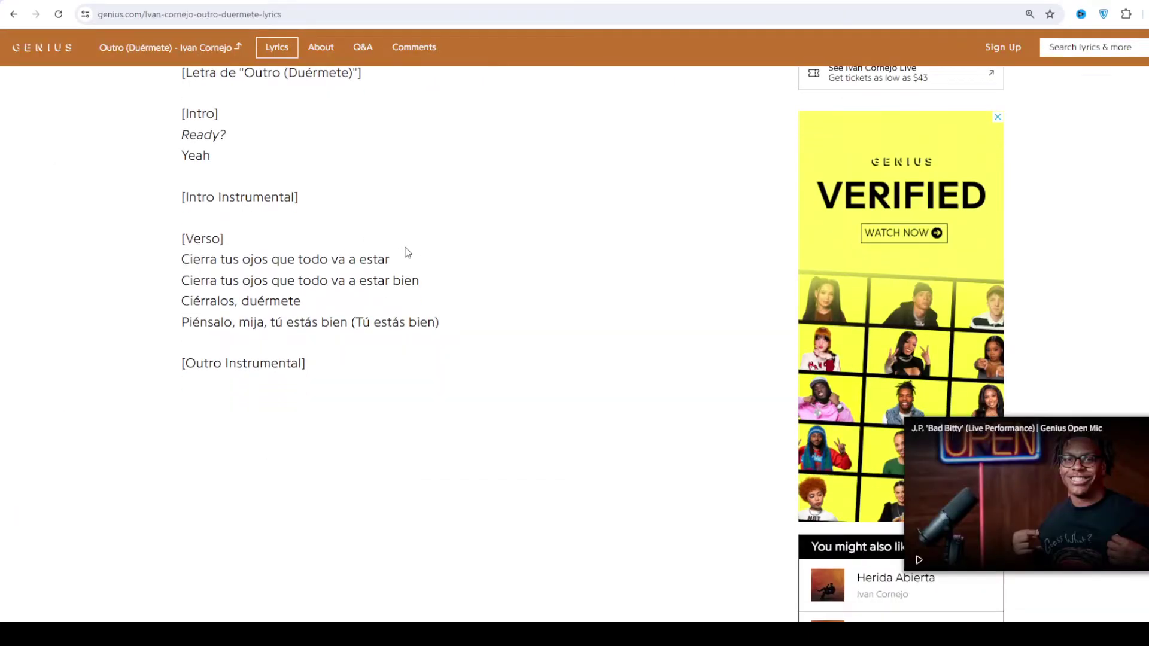